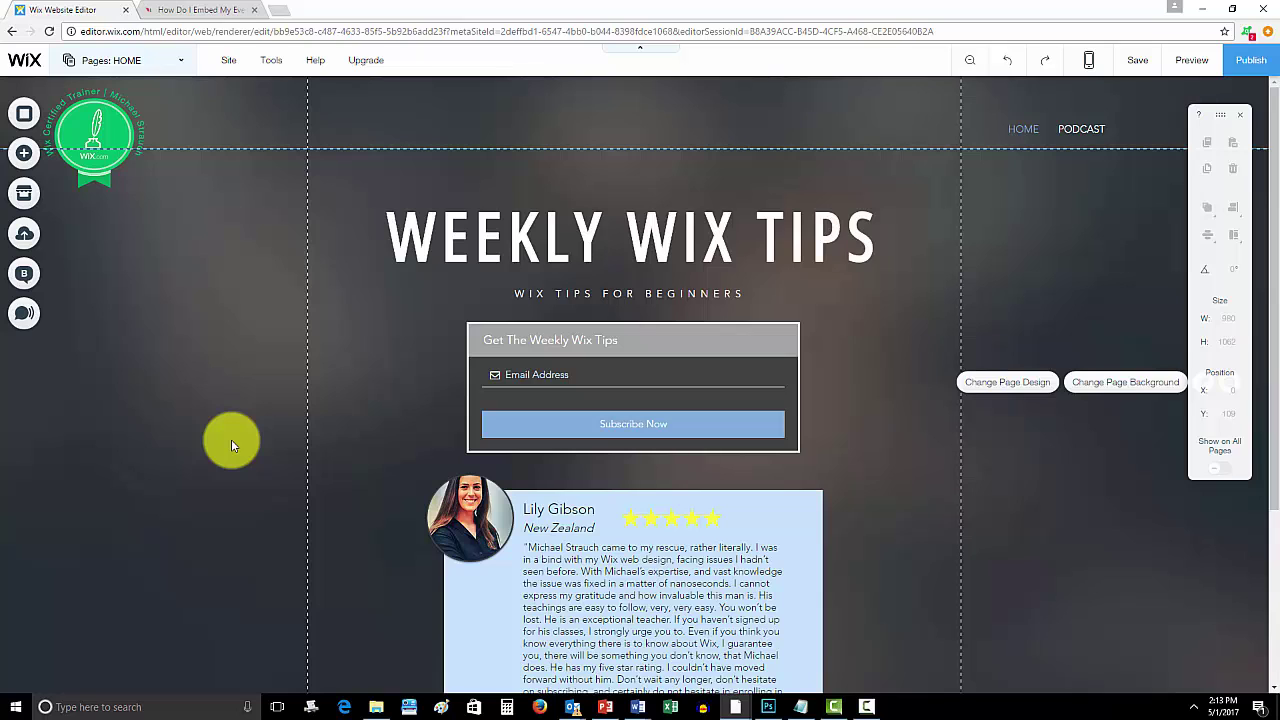
# Switch the editor to New Page from the site pages list.
pyautogui.click(170, 61)
pyautogui.click(176, 277)
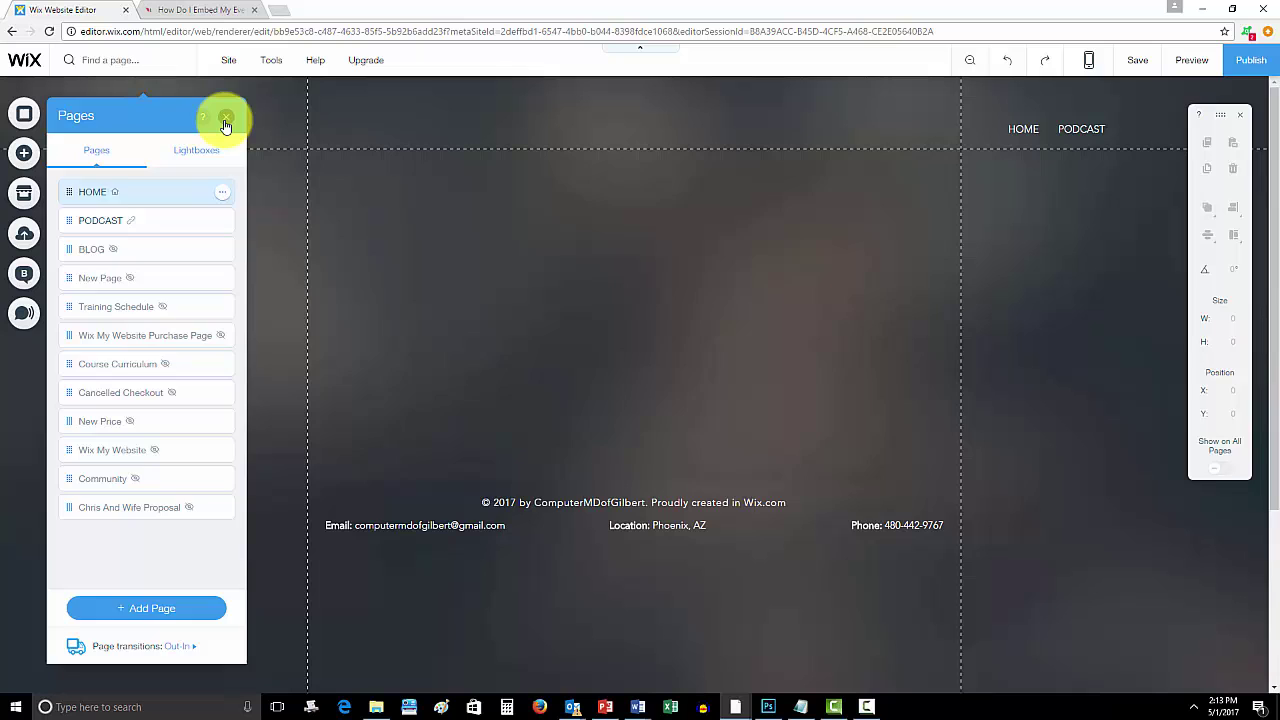
pyautogui.click(225, 117)
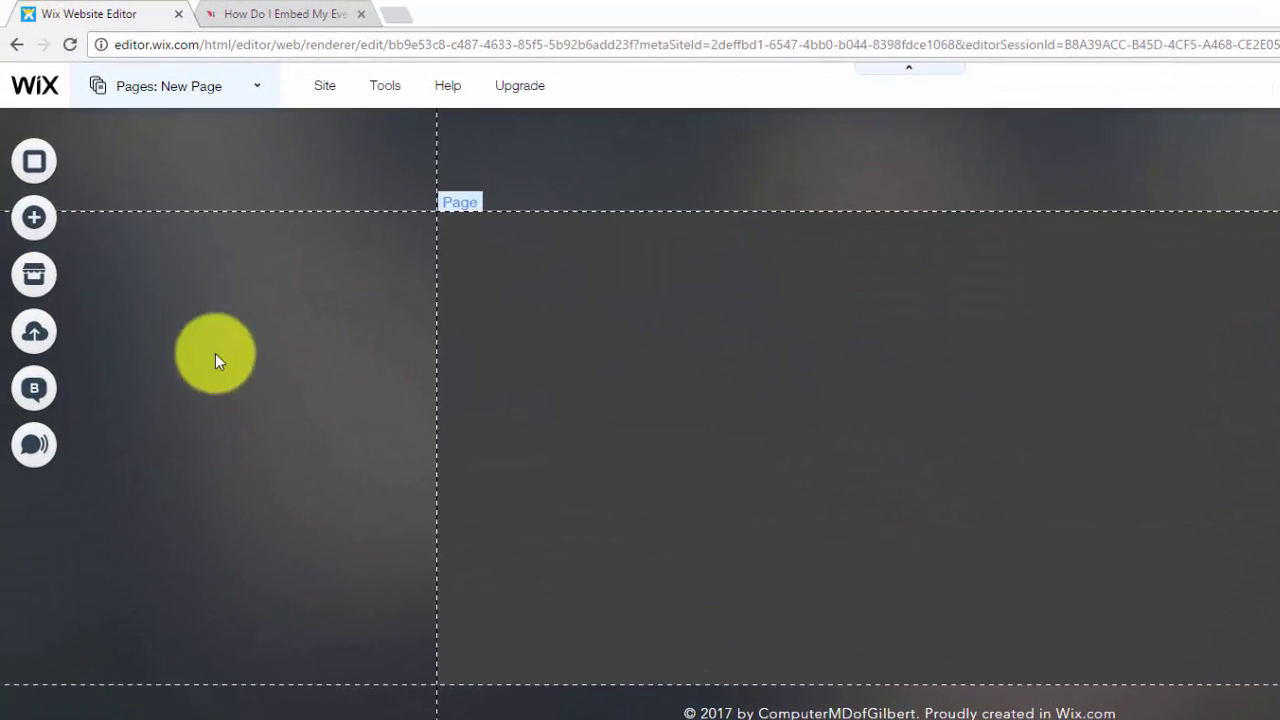
# Add an HTML Code element and move it to the page's upper middle area.
pyautogui.click(30, 222)
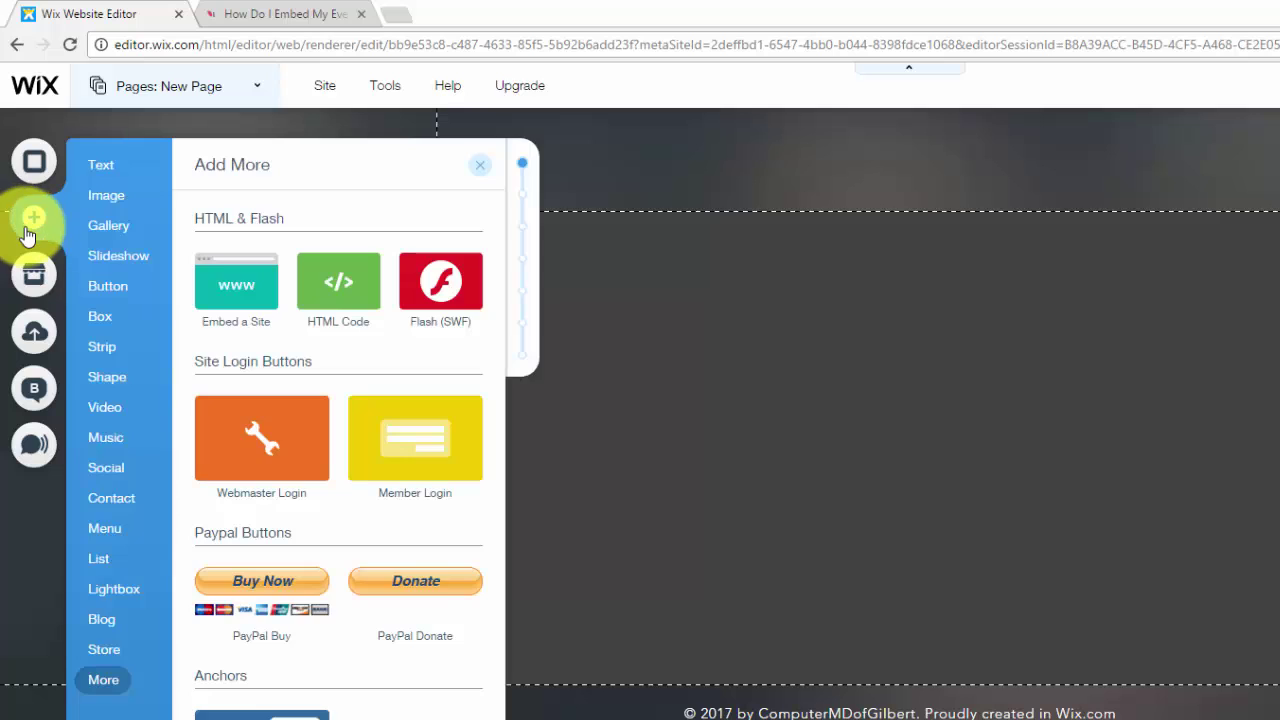
pyautogui.click(343, 277)
pyautogui.moveTo(874, 537); pyautogui.dragTo(871, 410)
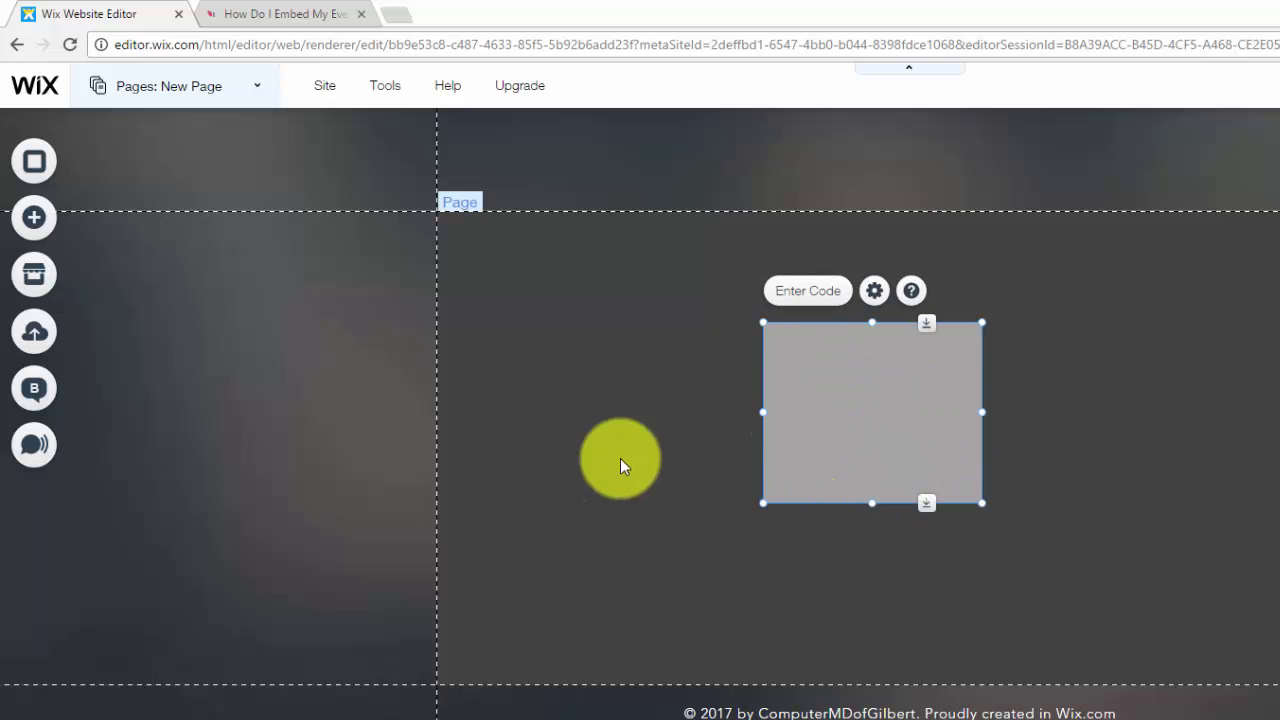
pyautogui.click(592, 518)
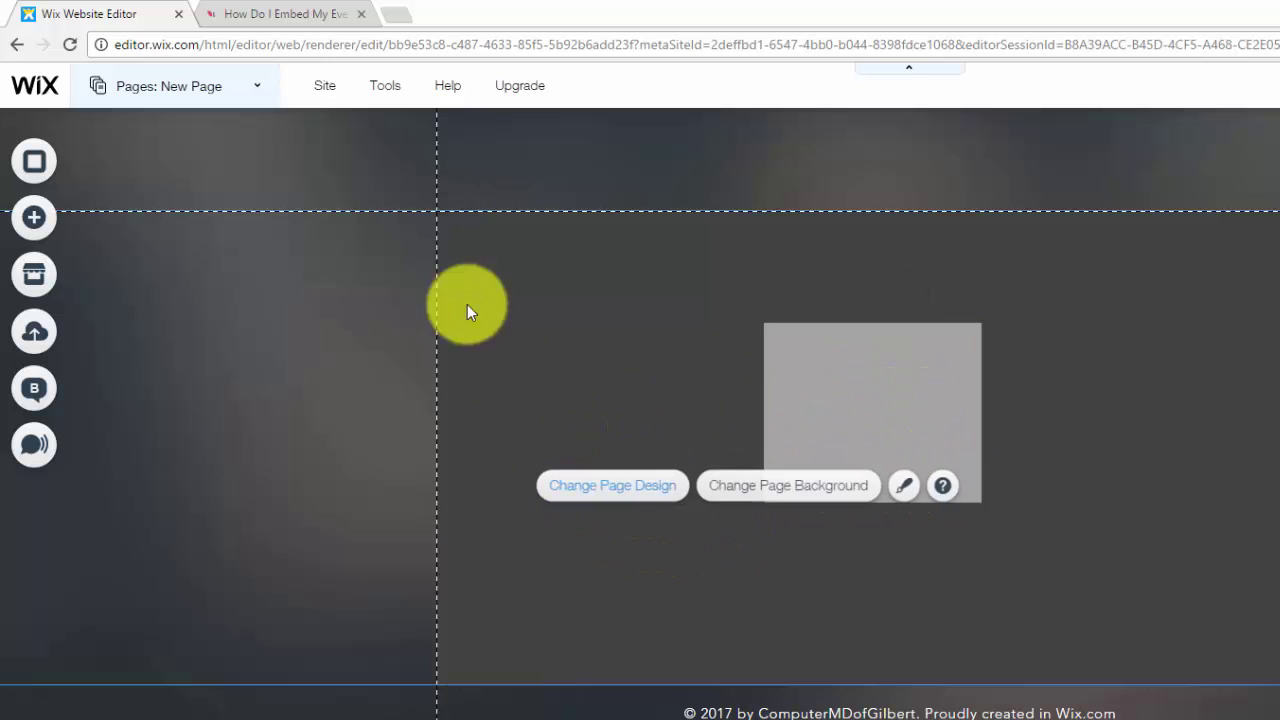
# Read the Livestream embedding article, noting its Premium or Enterprise account requirement.
pyautogui.click(283, 13)
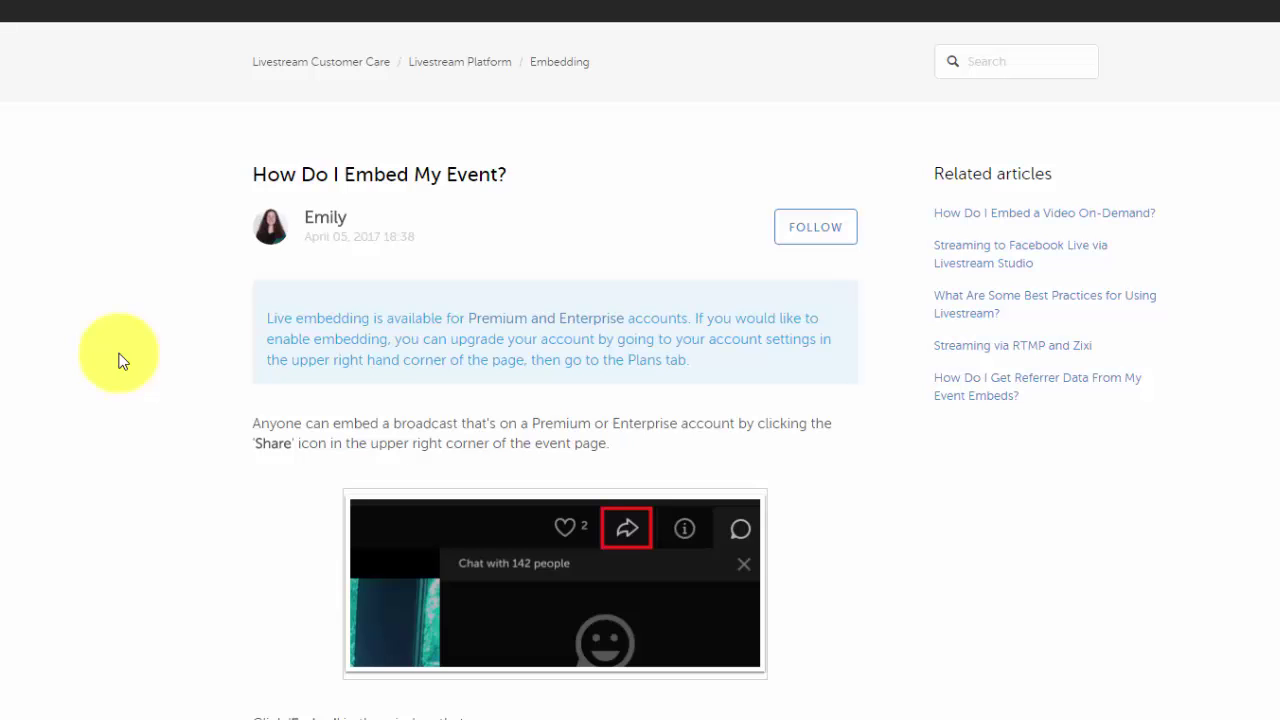
pyautogui.scroll(-2, 118, 360)
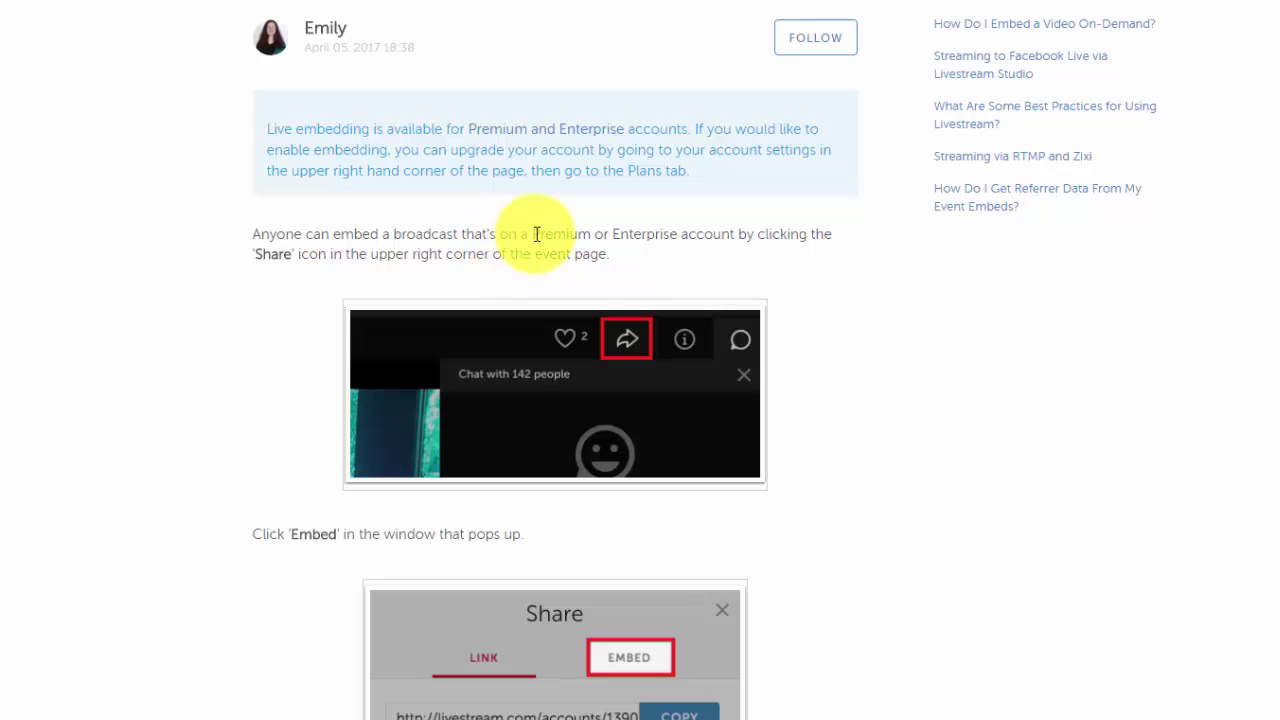
pyautogui.moveTo(533, 234); pyautogui.dragTo(742, 243)
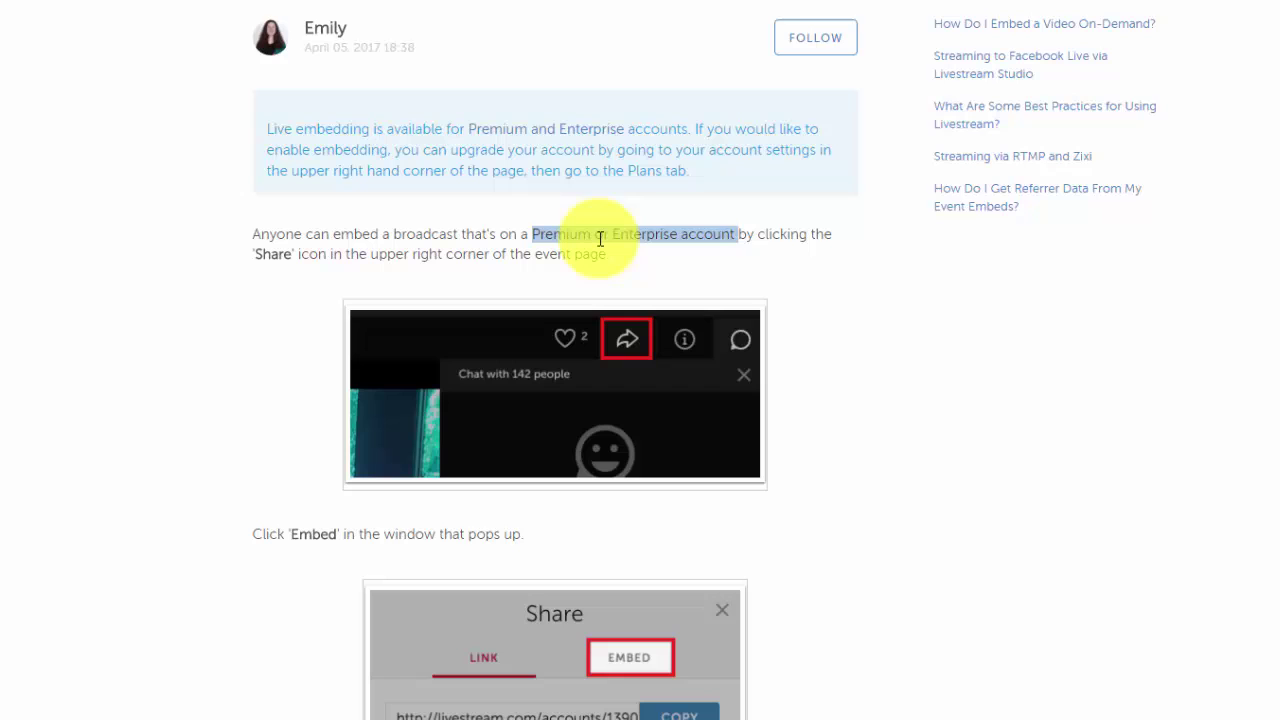
pyautogui.click(747, 260)
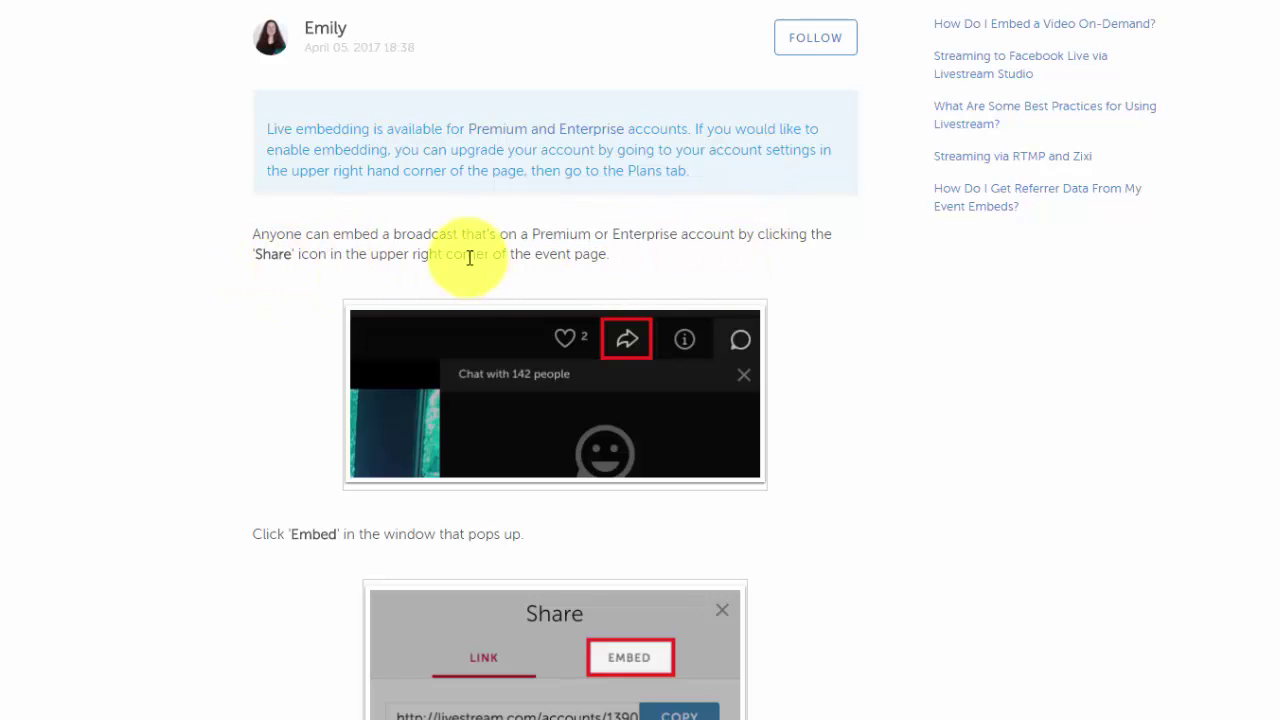
pyautogui.scroll(-2, 462, 246)
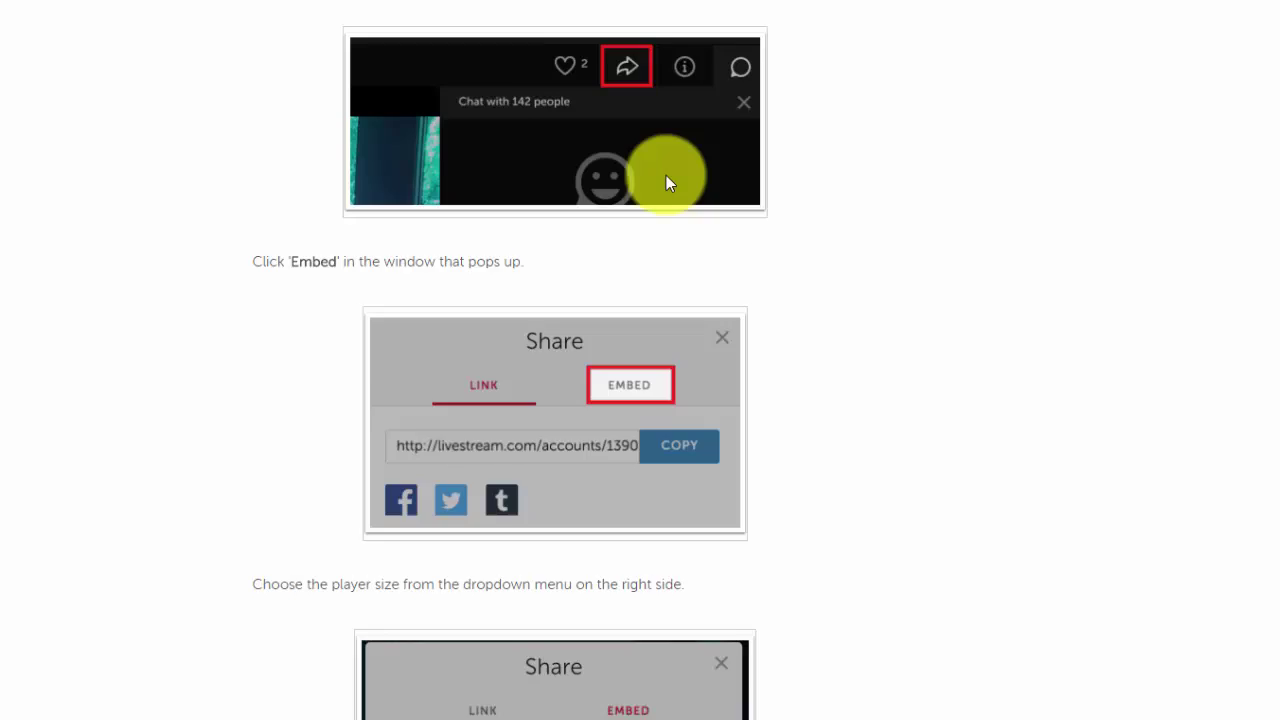
pyautogui.scroll(-1, 630, 151)
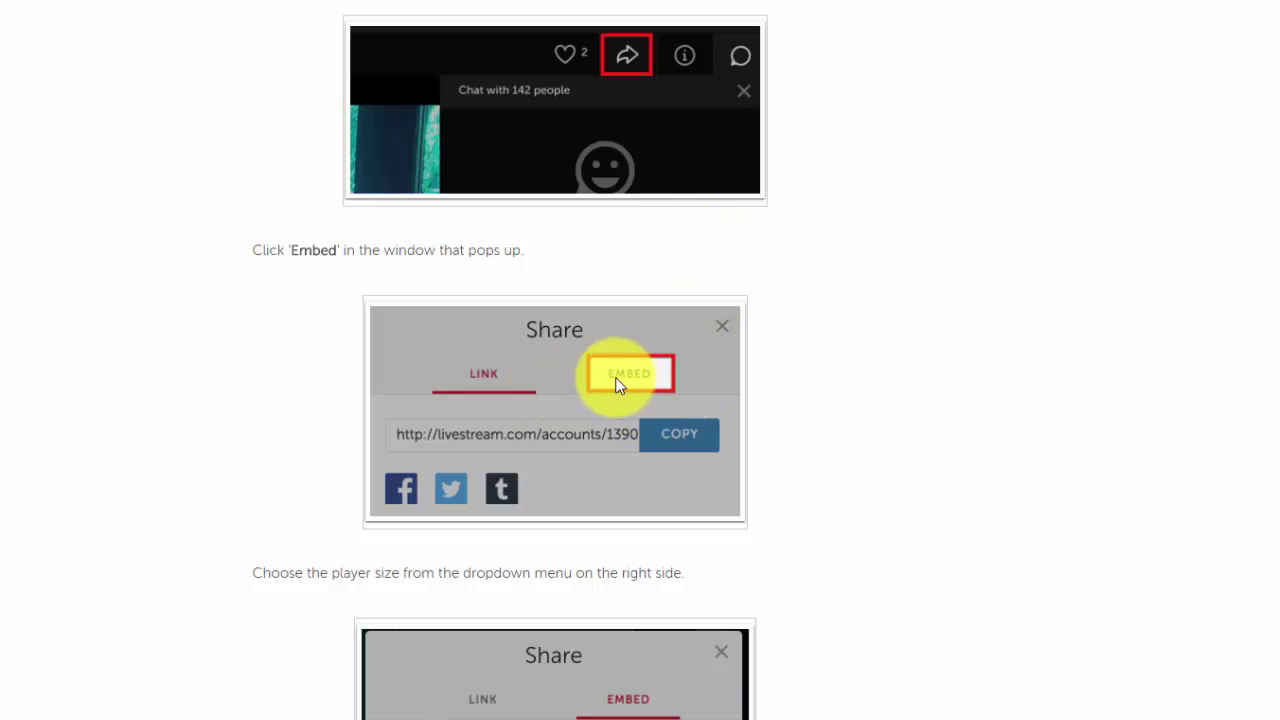
pyautogui.scroll(-1, 626, 378)
pyautogui.scroll(-2, 633, 374)
pyautogui.scroll(-1, 645, 362)
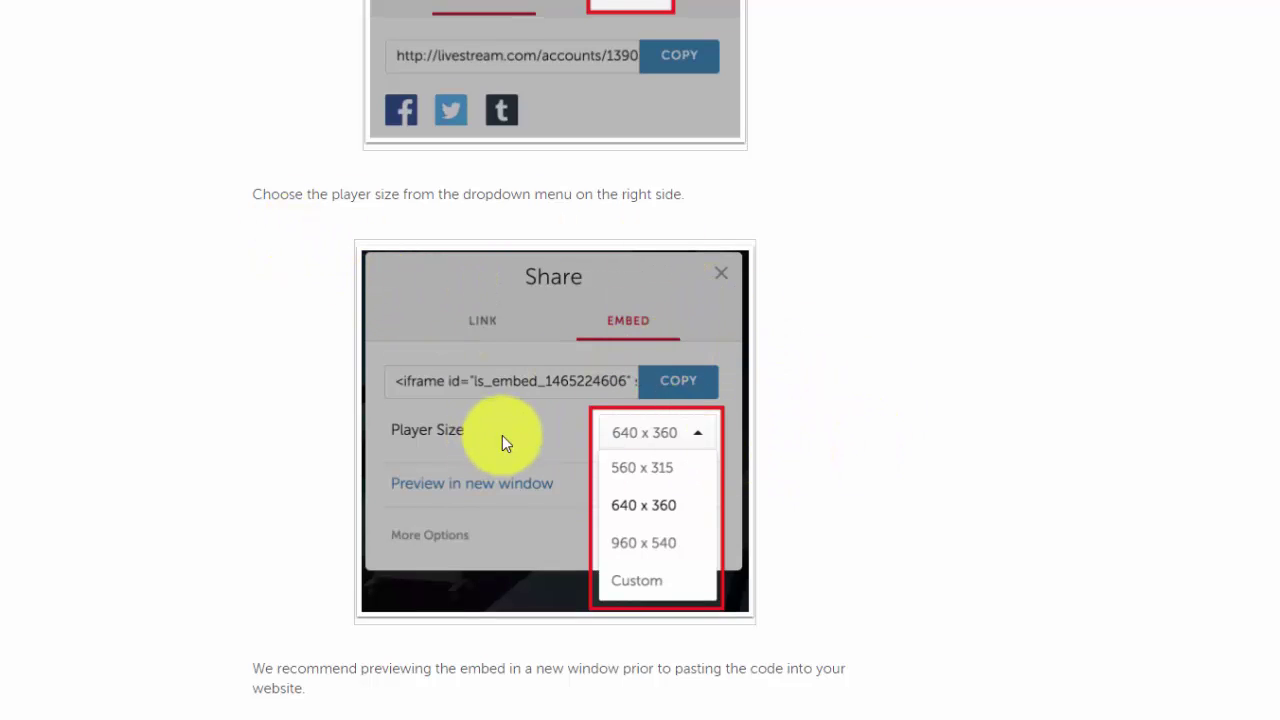
pyautogui.scroll(-1, 502, 435)
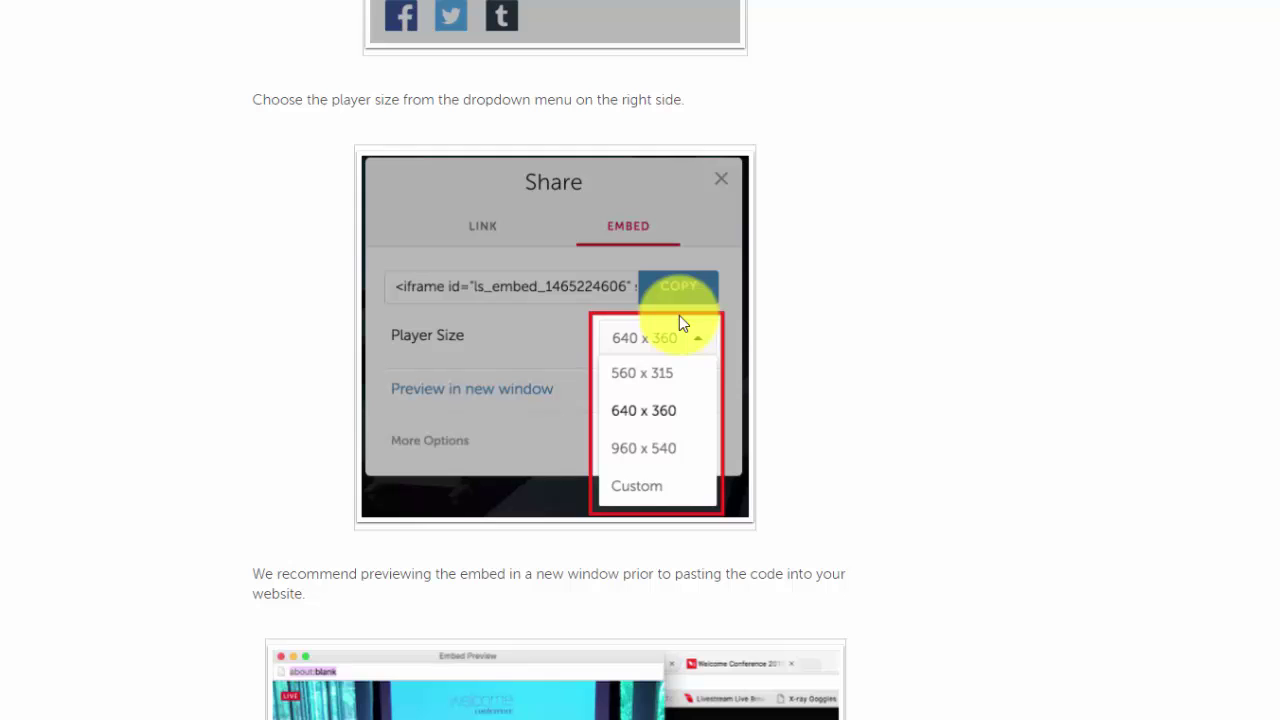
pyautogui.scroll(-1, 679, 315)
pyautogui.scroll(-2, 679, 315)
pyautogui.scroll(-2, 697, 274)
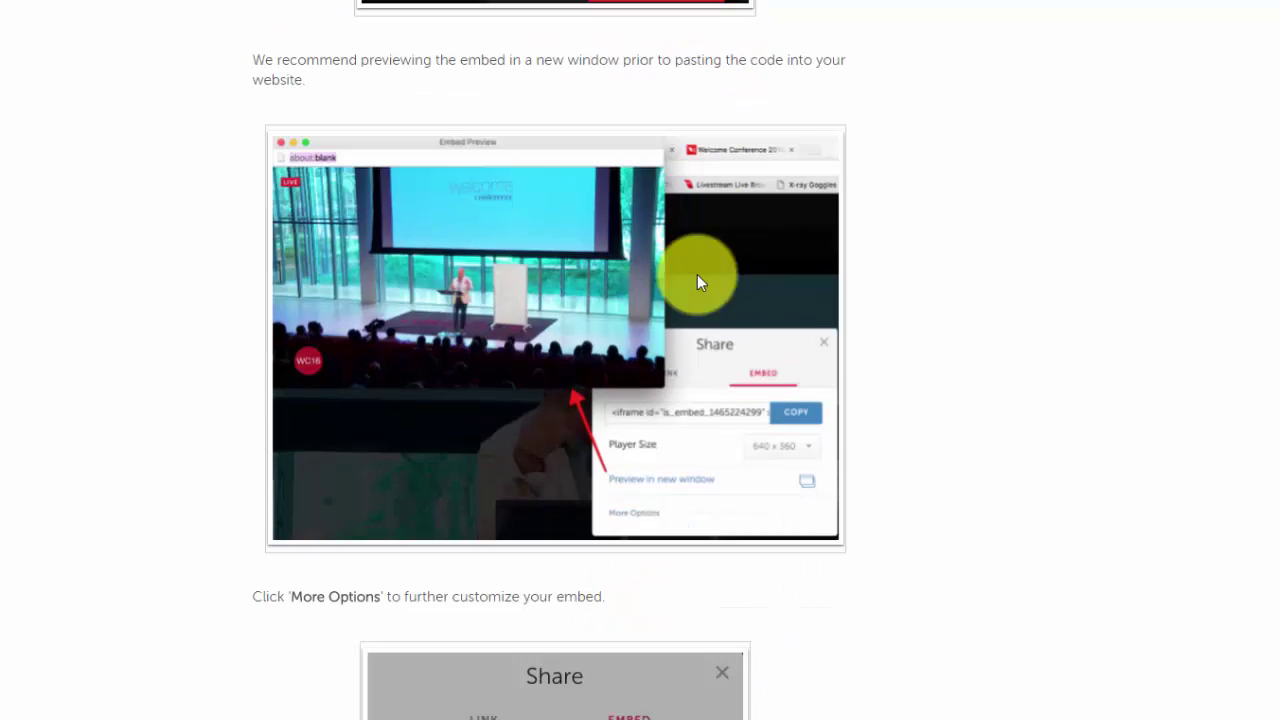
pyautogui.scroll(-1, 697, 274)
pyautogui.scroll(-2, 655, 248)
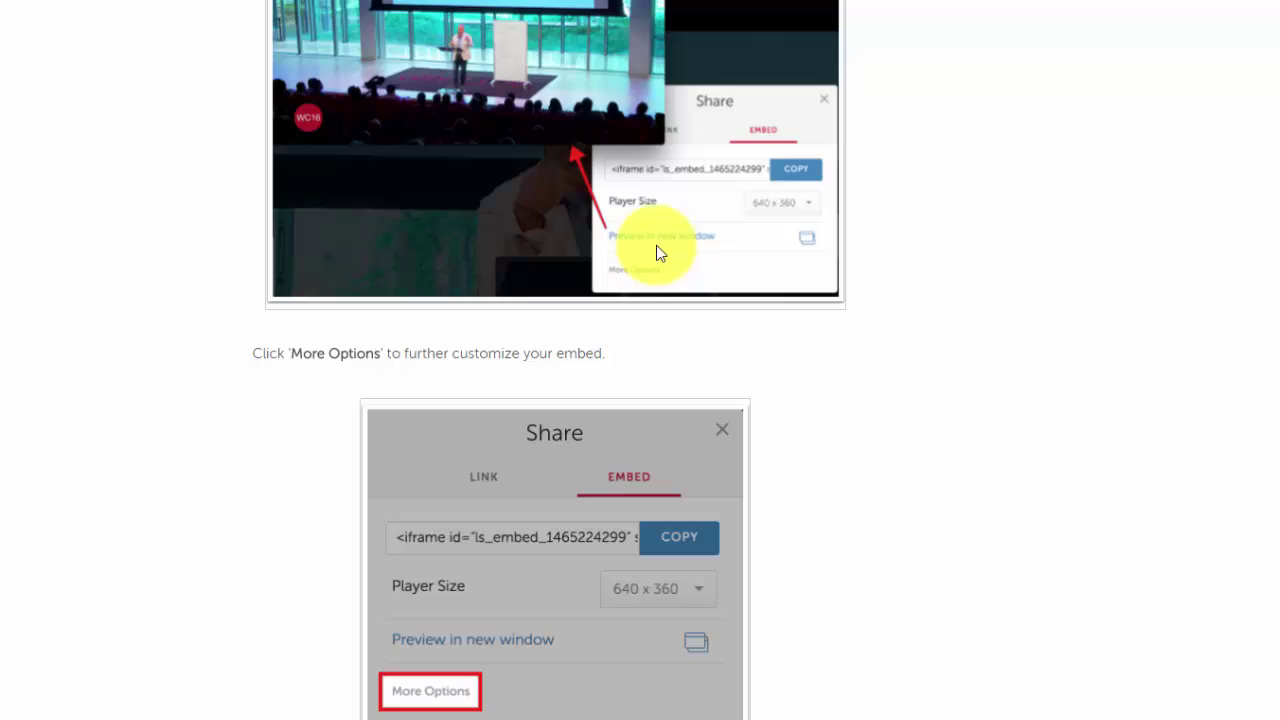
pyautogui.scroll(-2, 482, 232)
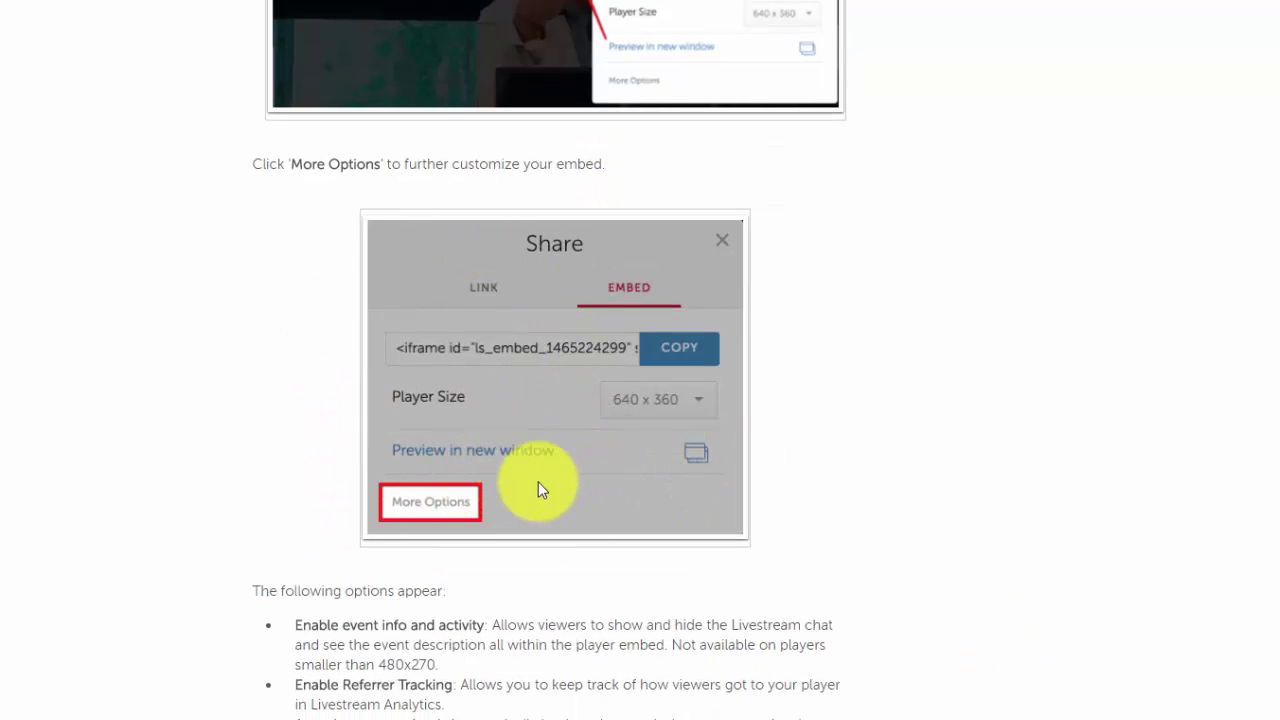
pyautogui.scroll(-1, 743, 409)
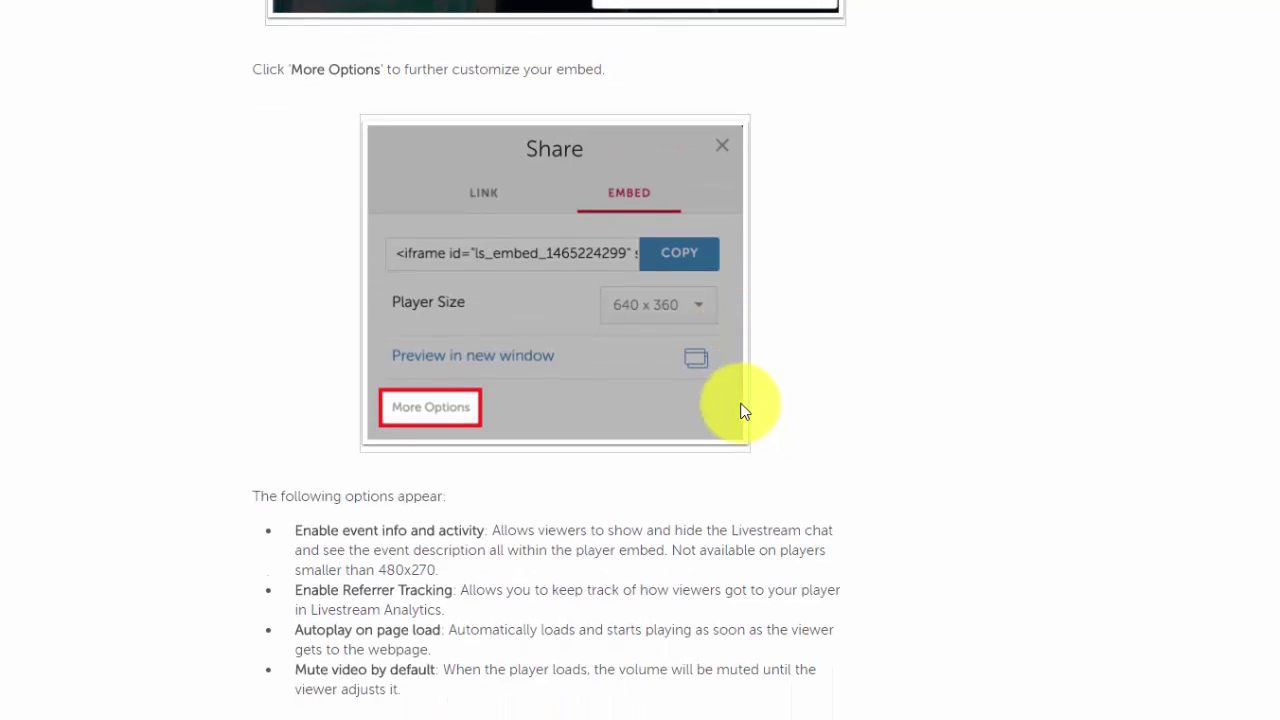
pyautogui.scroll(-3, 728, 376)
pyautogui.scroll(-2, 732, 350)
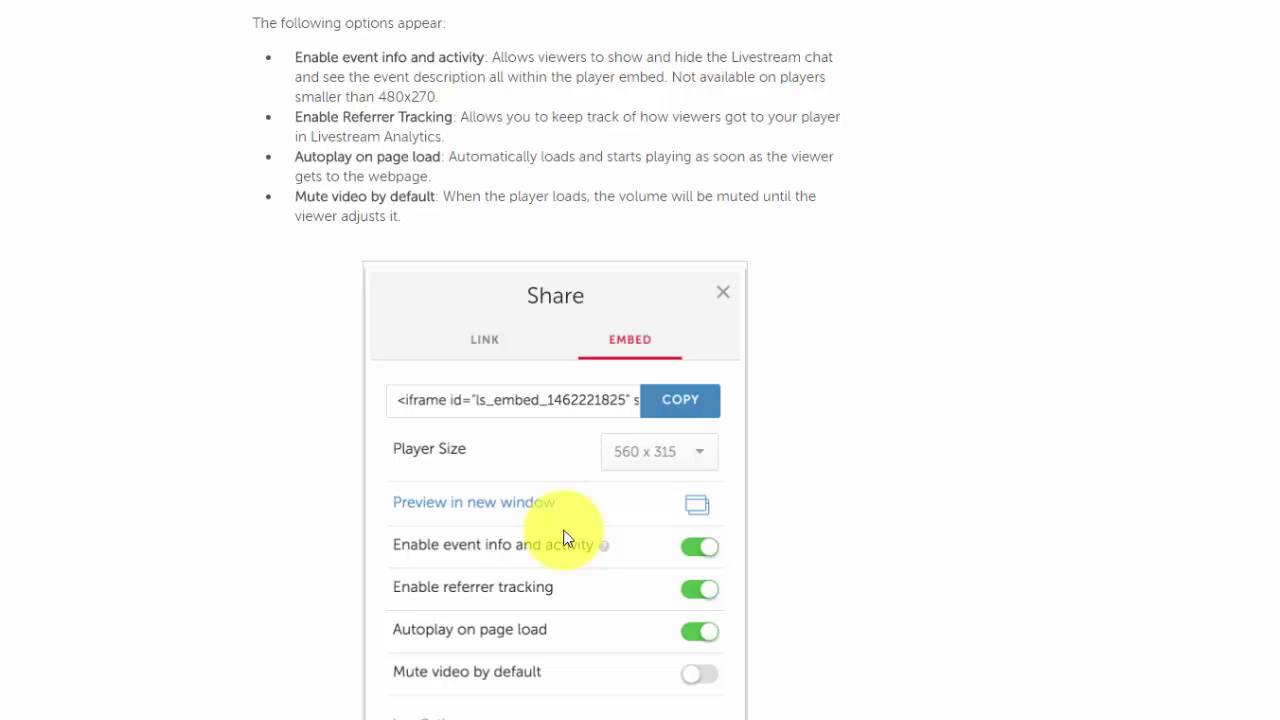
pyautogui.scroll(-2, 630, 525)
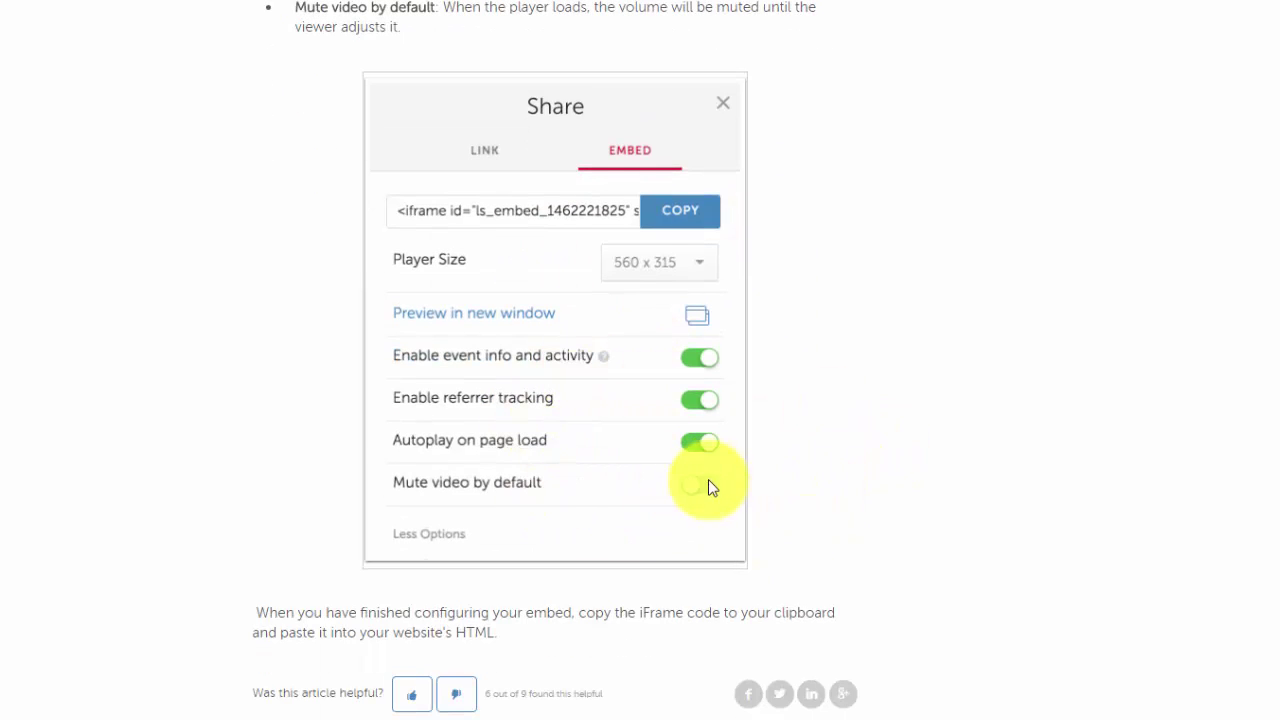
pyautogui.scroll(-4, 887, 330)
pyautogui.scroll(5, 887, 325)
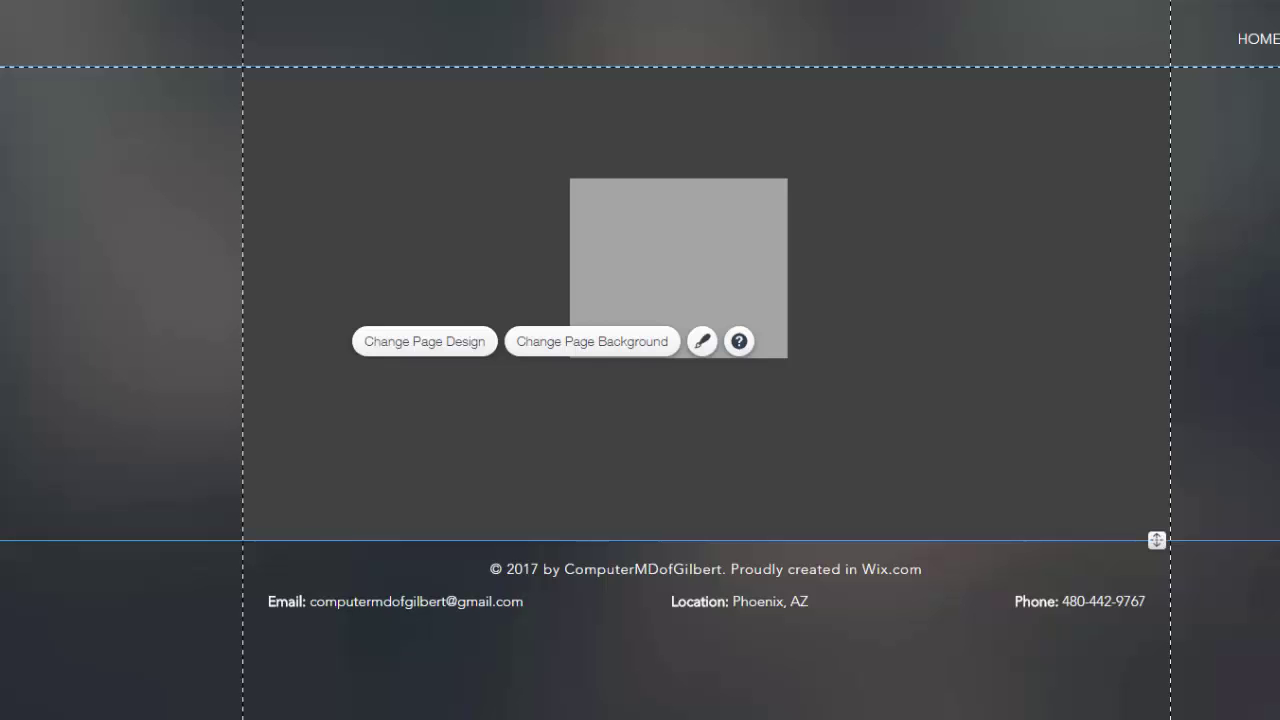
# Open the HTML Code element's HTML Settings, then close them unchanged.
pyautogui.doubleClick(687, 252)
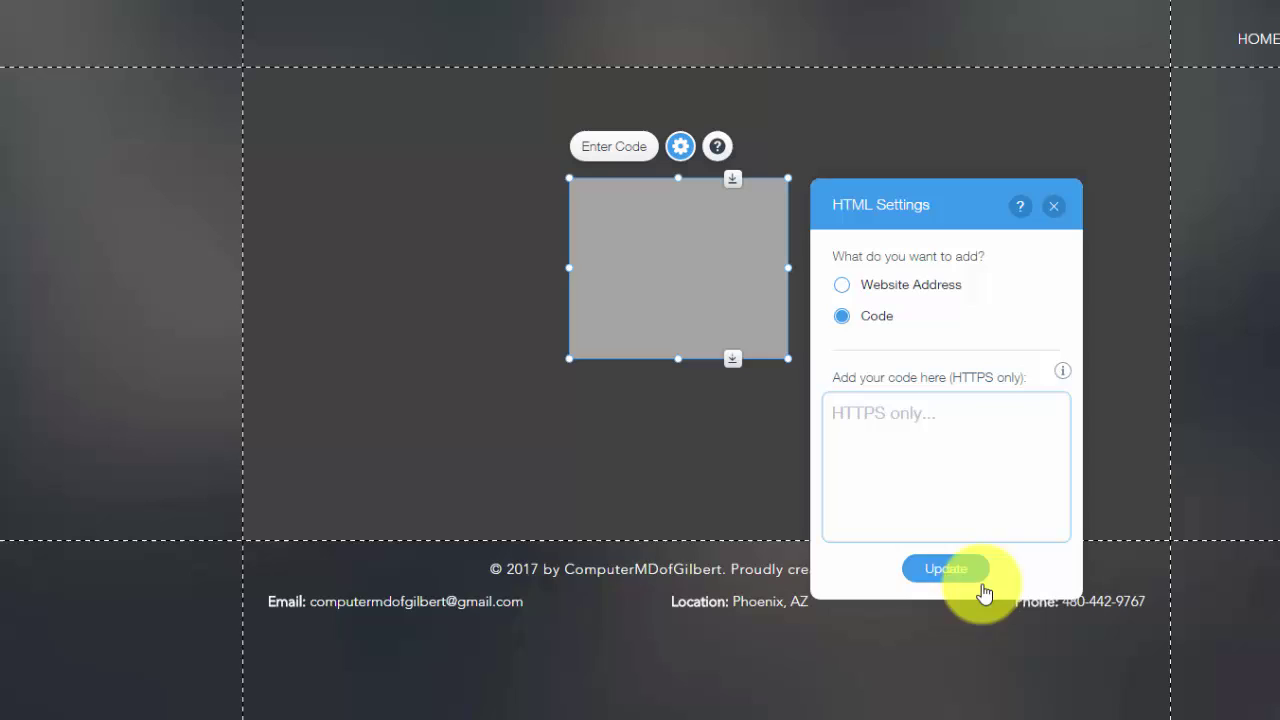
pyautogui.click(1053, 207)
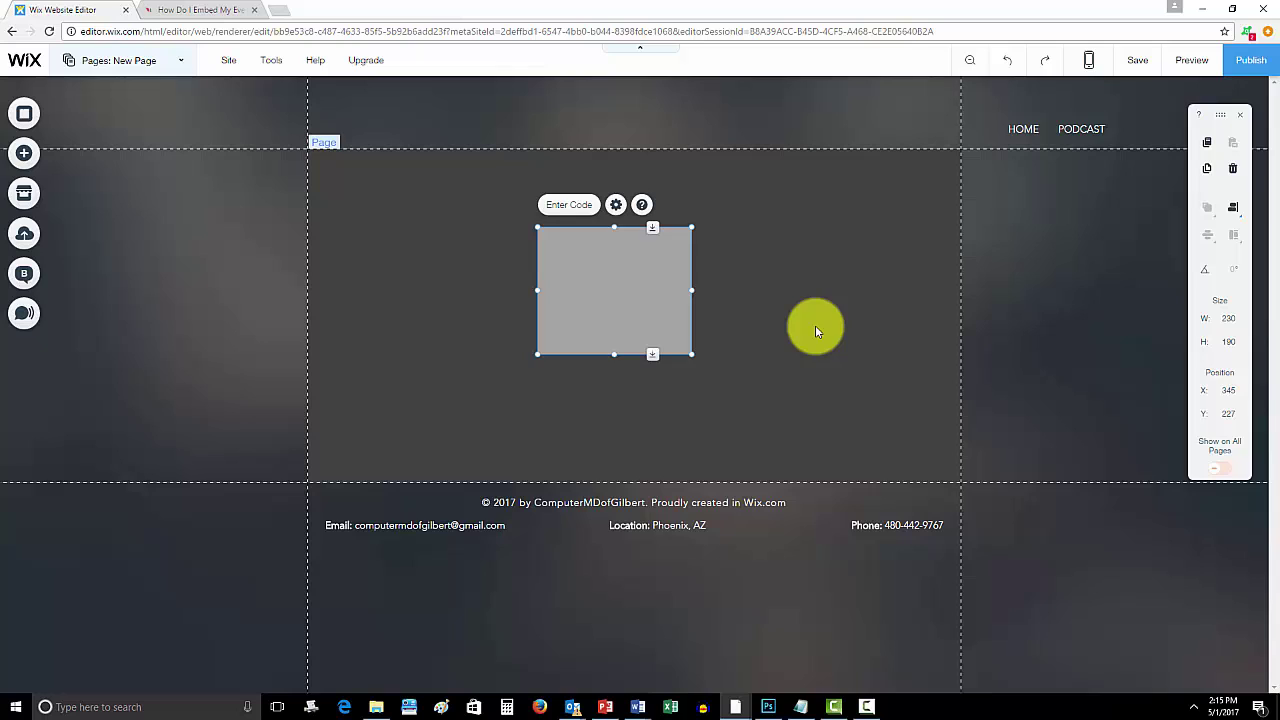
pyautogui.press('Delete')
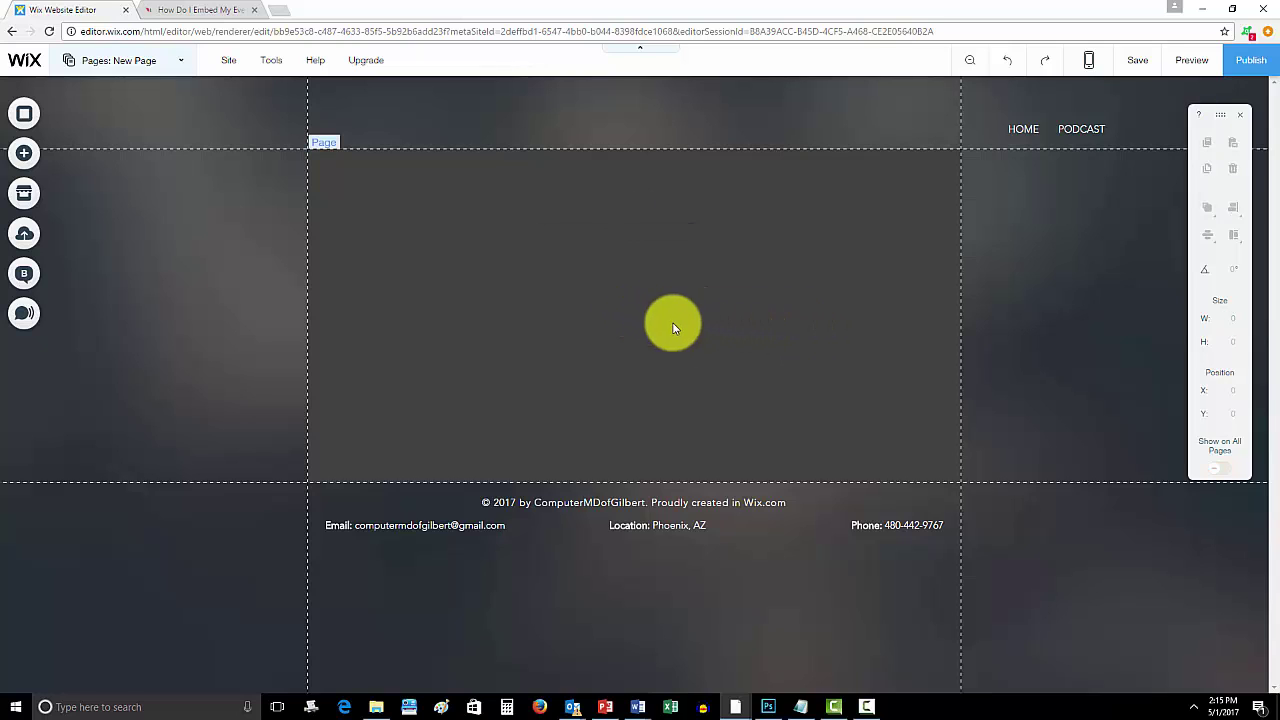